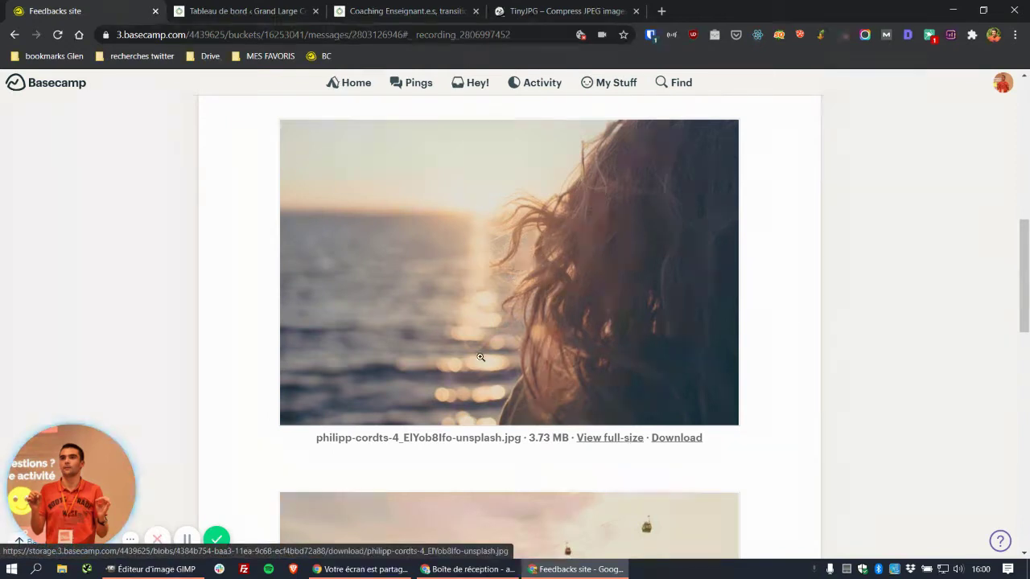
- Download the sunset photo of the long-haired woman facing the sea and locate the file on the desktop
double_click(476, 438)
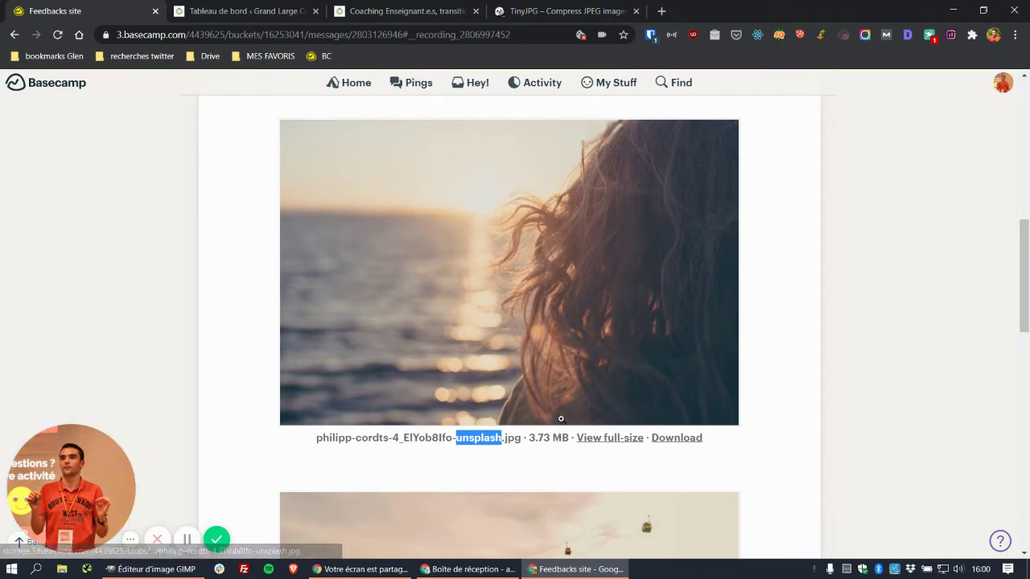
click(685, 444)
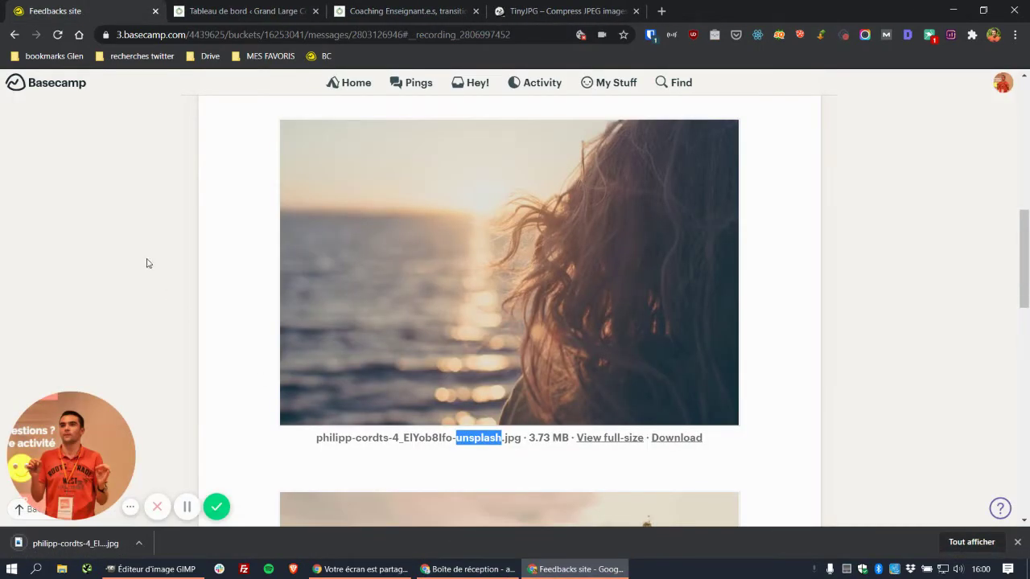
key(super+d)
click(42, 32)
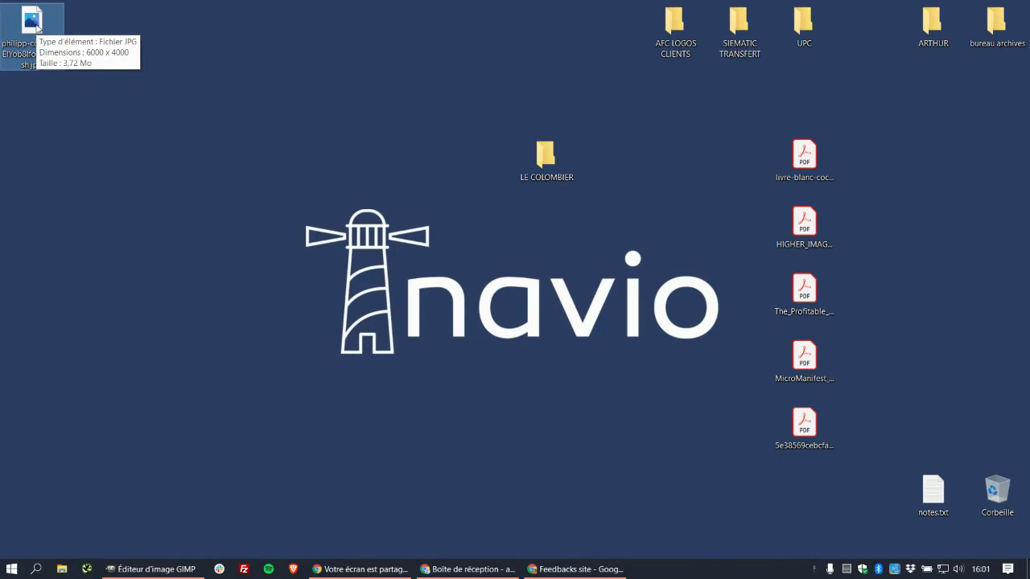
click(213, 105)
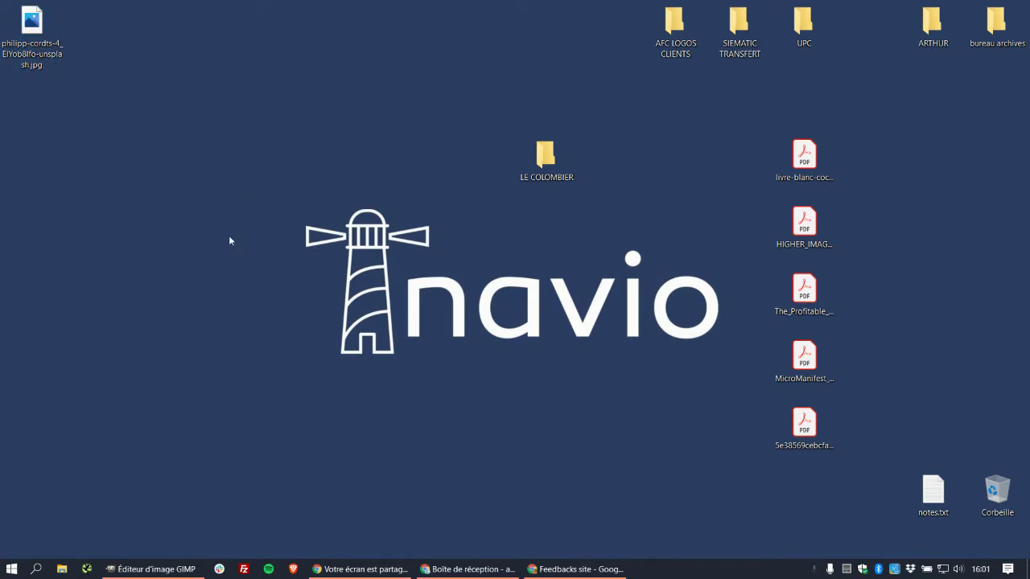
- Open the downloaded photo from the desktop in GIMP and maximize the image window
mouse_move(158, 574)
right_click(36, 21)
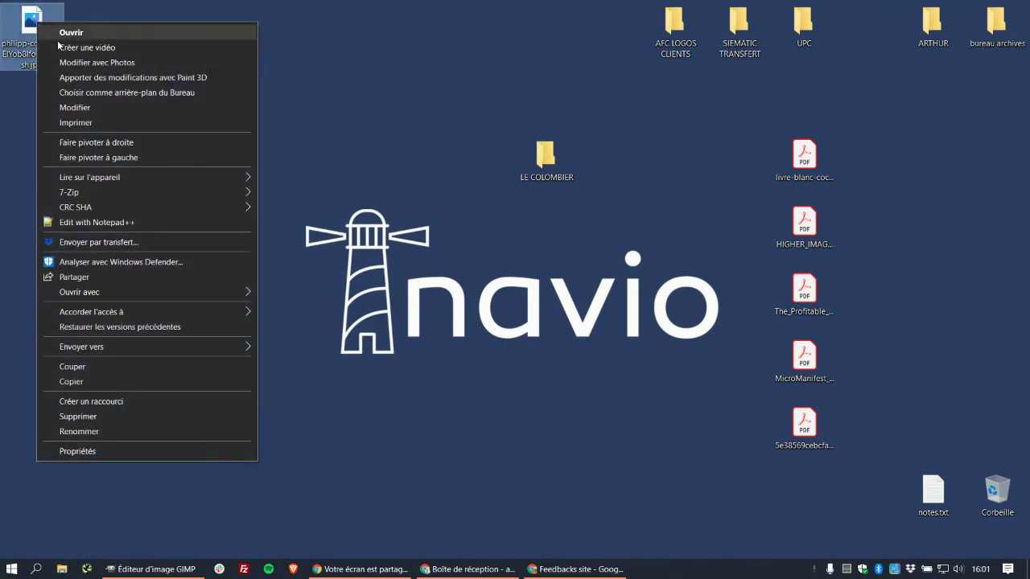
mouse_move(129, 290)
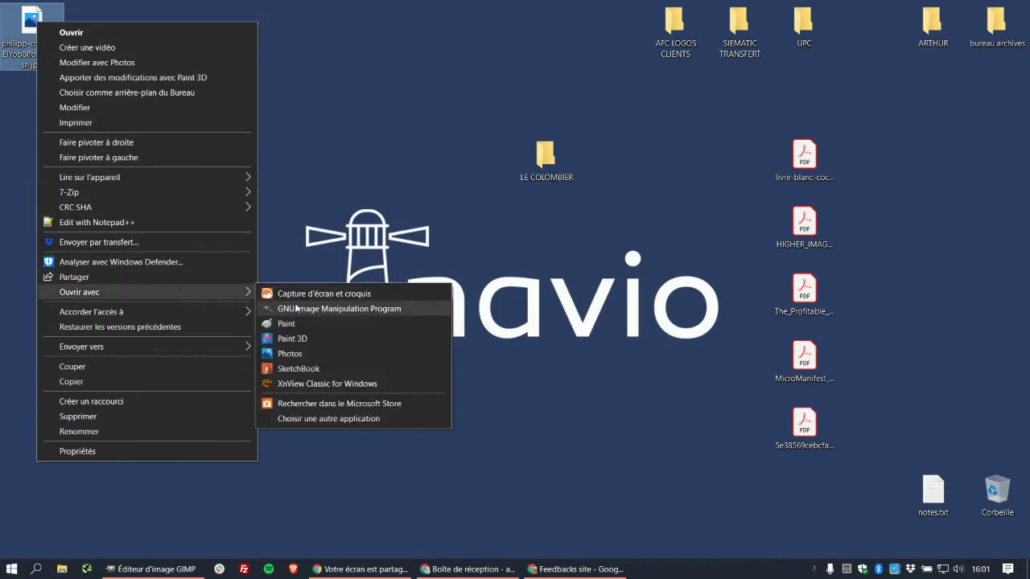
click(346, 309)
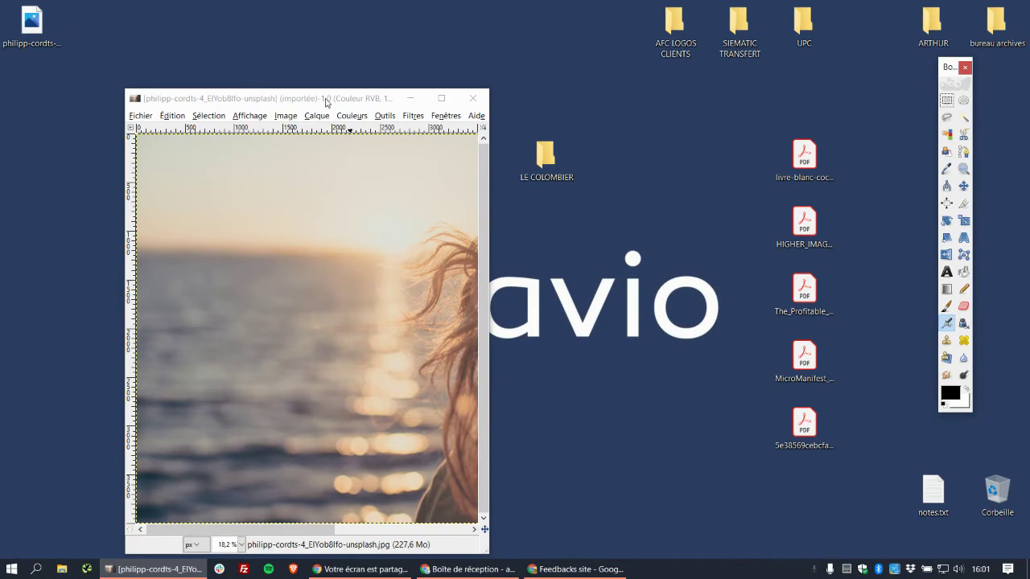
double_click(326, 101)
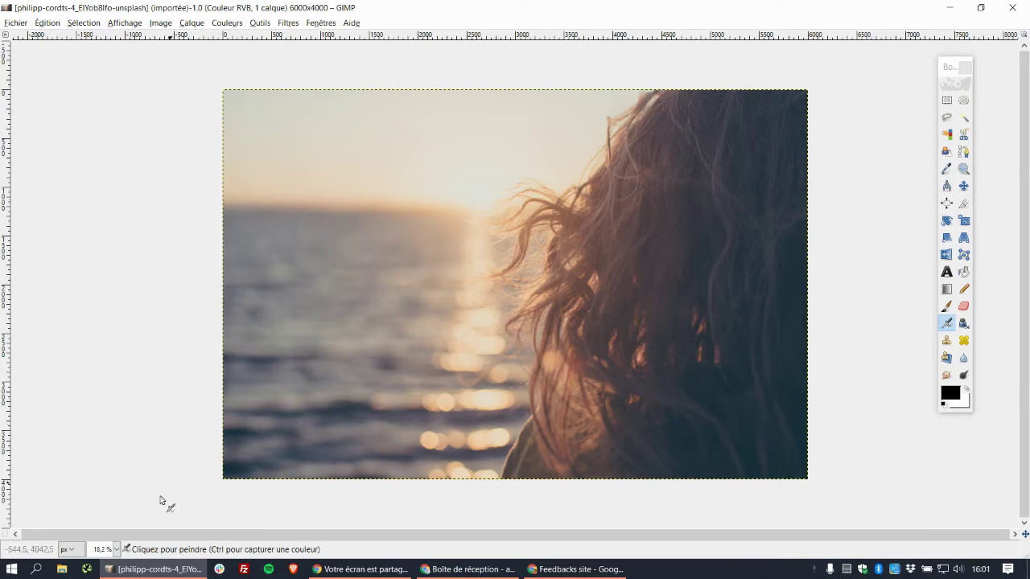
- Zoom the photo to 100% and shift its layer with the Move tool to see another area
click(116, 549)
click(106, 473)
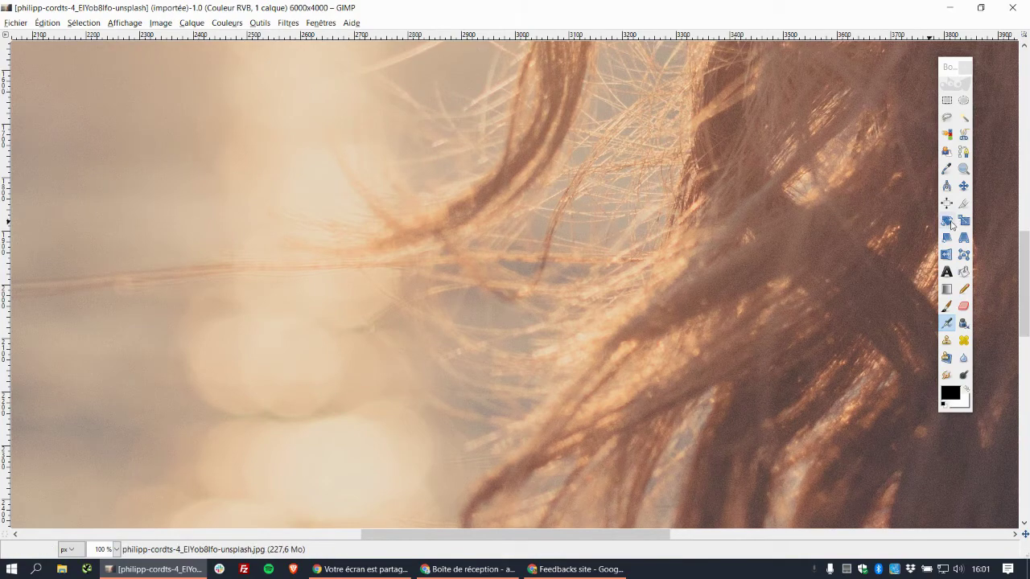
click(963, 185)
drag(585, 169, 354, 258)
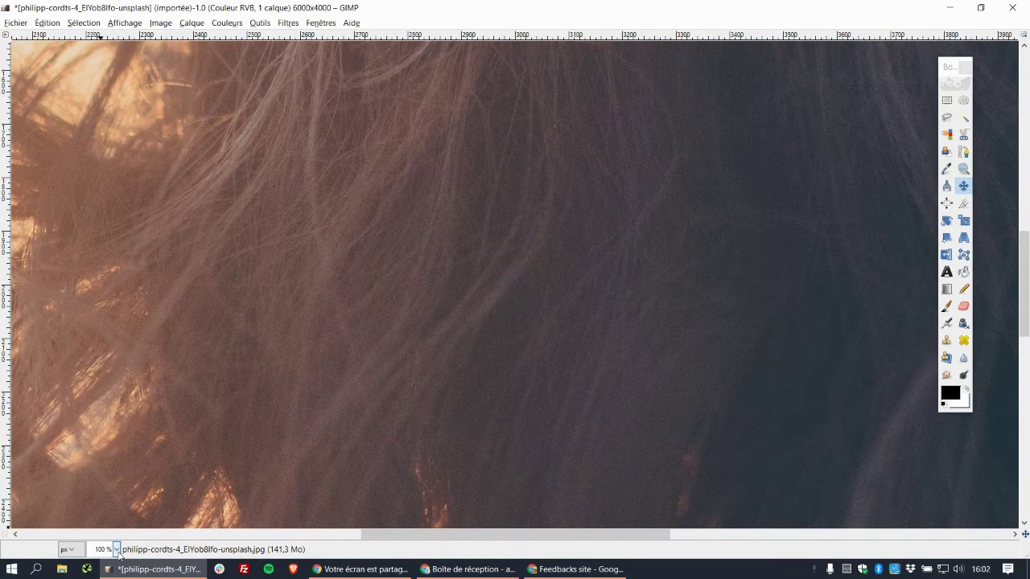
- Open the image scaling settings and set the width to 1200 px with proportional height
click(162, 24)
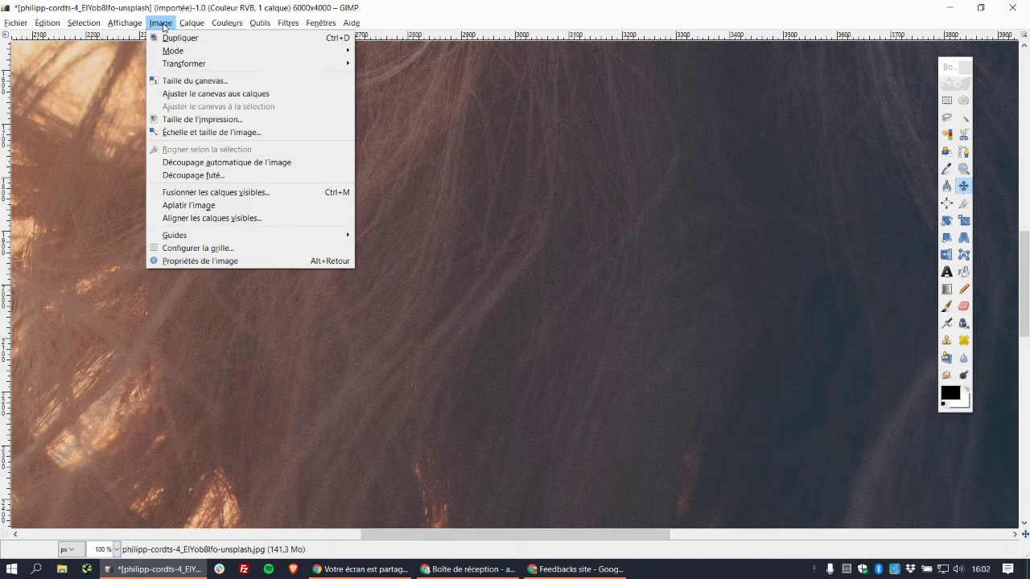
click(188, 133)
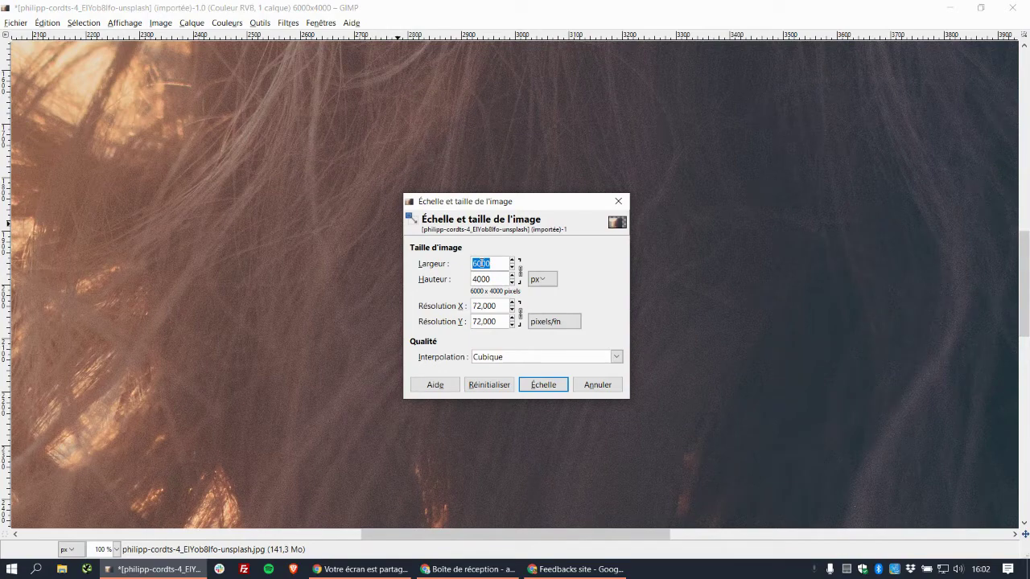
text(1200)
key(Tab)
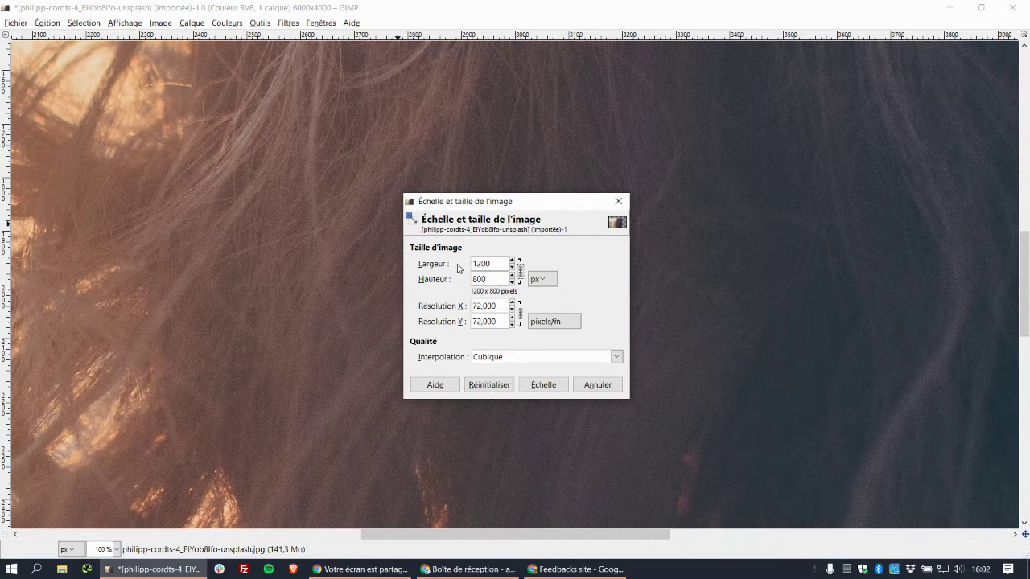
- Try an image width of 1600 px, and return the width to 1200 px
double_click(480, 264)
text(1600)
key(Tab)
double_click(488, 263)
text(120)
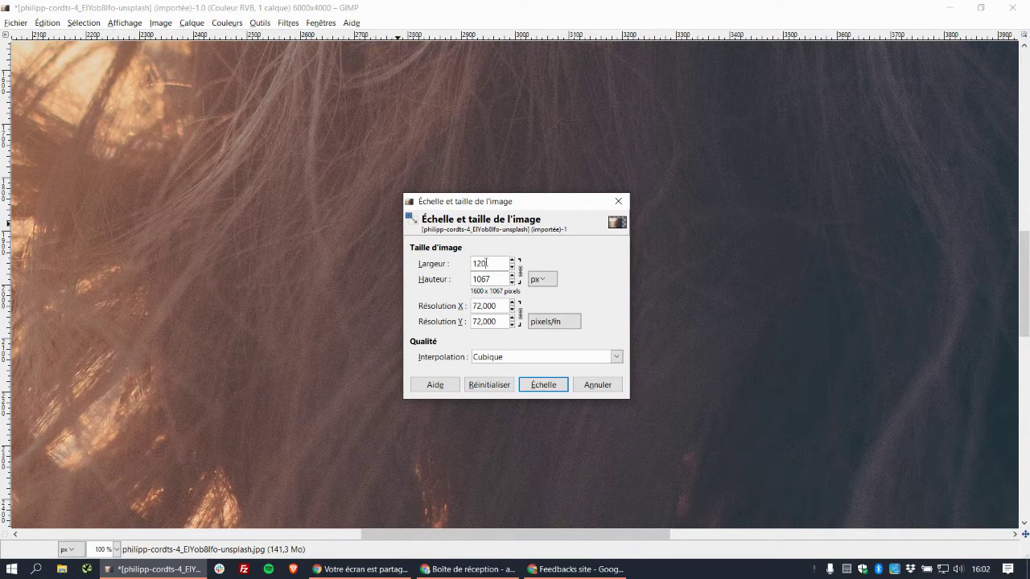
text(0)
key(Tab)
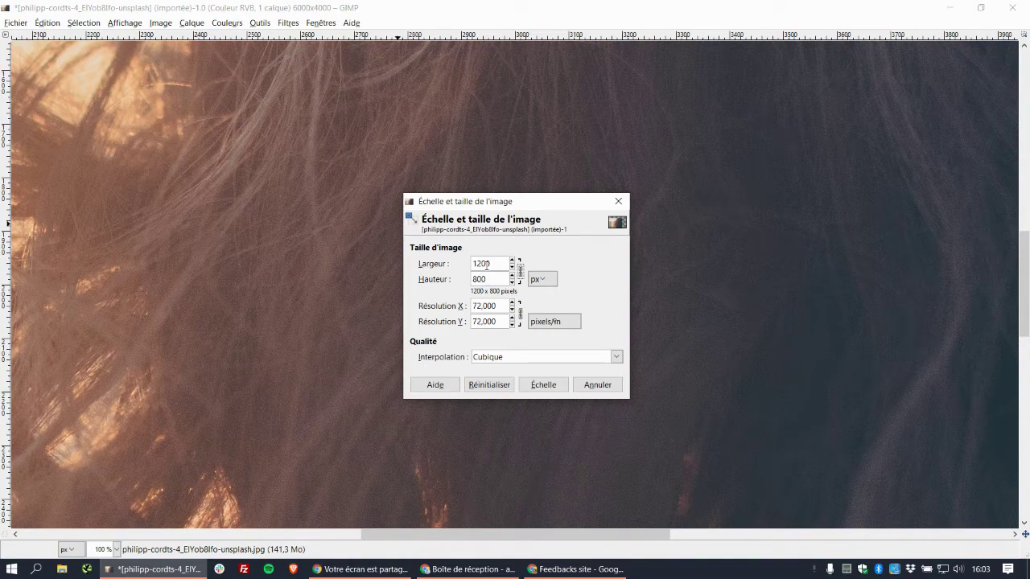
- Try an image width of 600 px, and restore the width to 1200 px
double_click(486, 263)
text(600)
key(Tab)
double_click(479, 264)
text(1200)
key(Tab)
- Apply the scaling to 1200 x 800 px and move the offset layer back so it fills the canvas
double_click(485, 306)
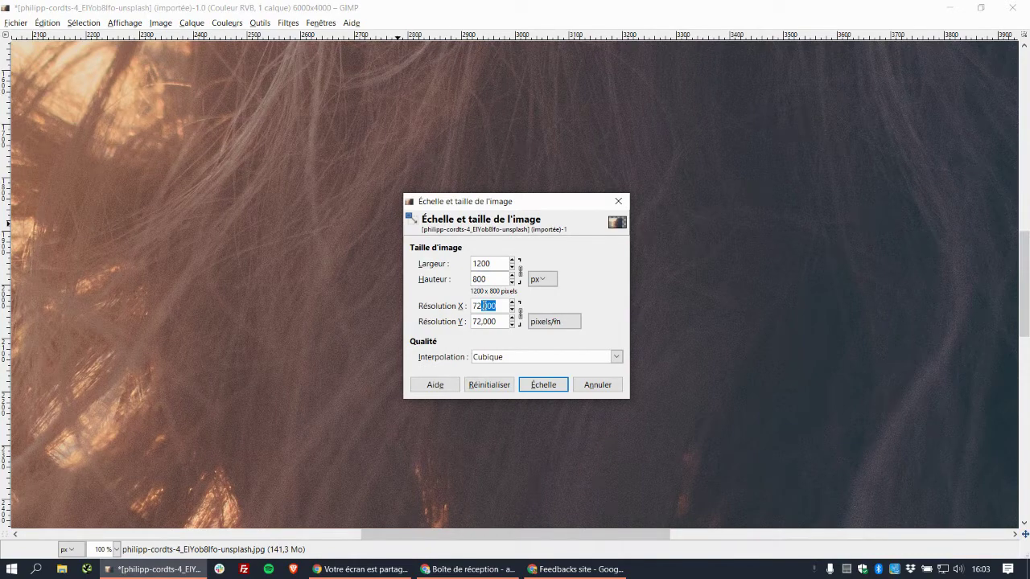
double_click(484, 306)
click(547, 388)
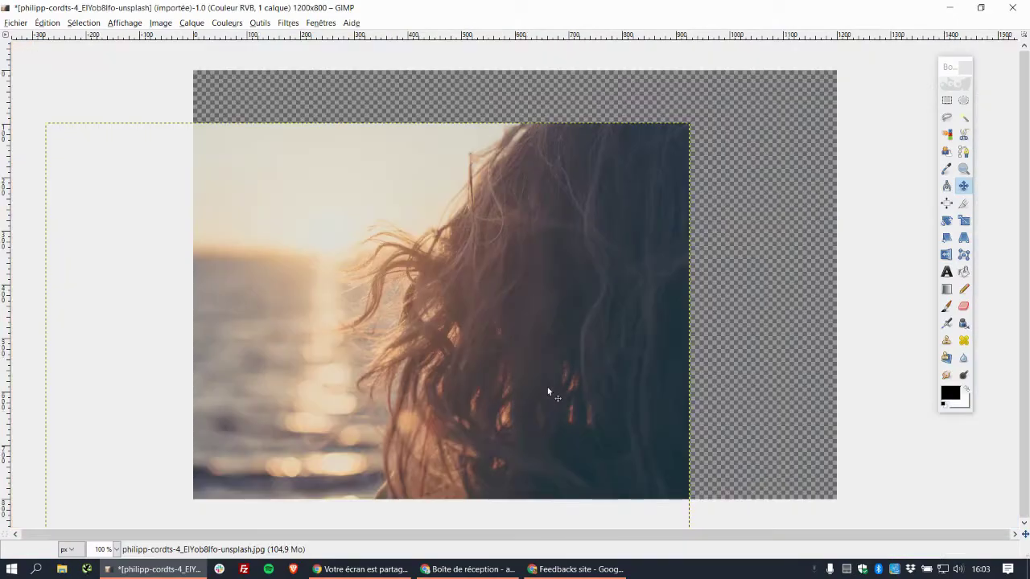
drag(418, 298, 568, 252)
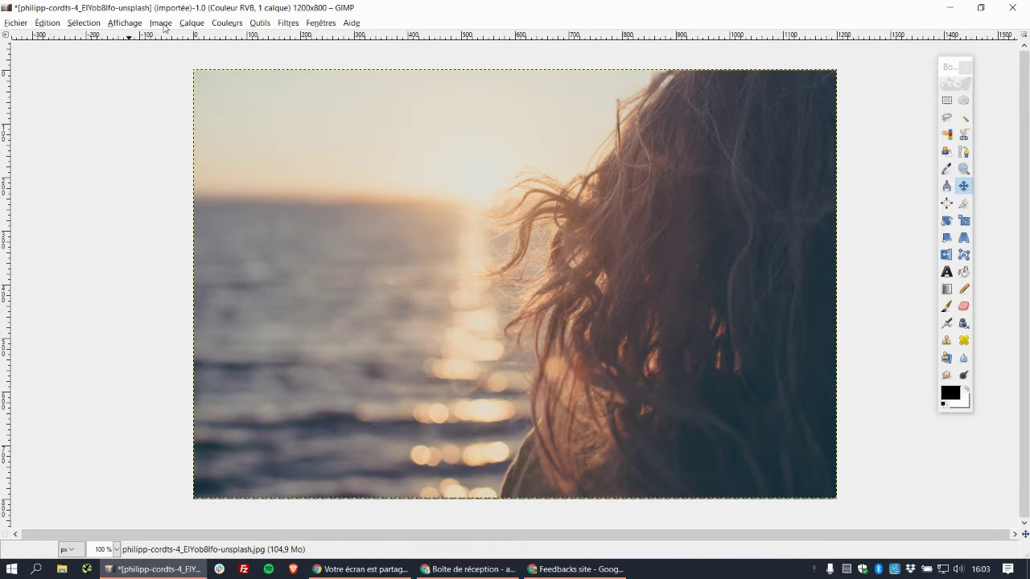
- Export the image to the Desktop as photo-test.jpg, proceeding to the JPEG export options
click(16, 23)
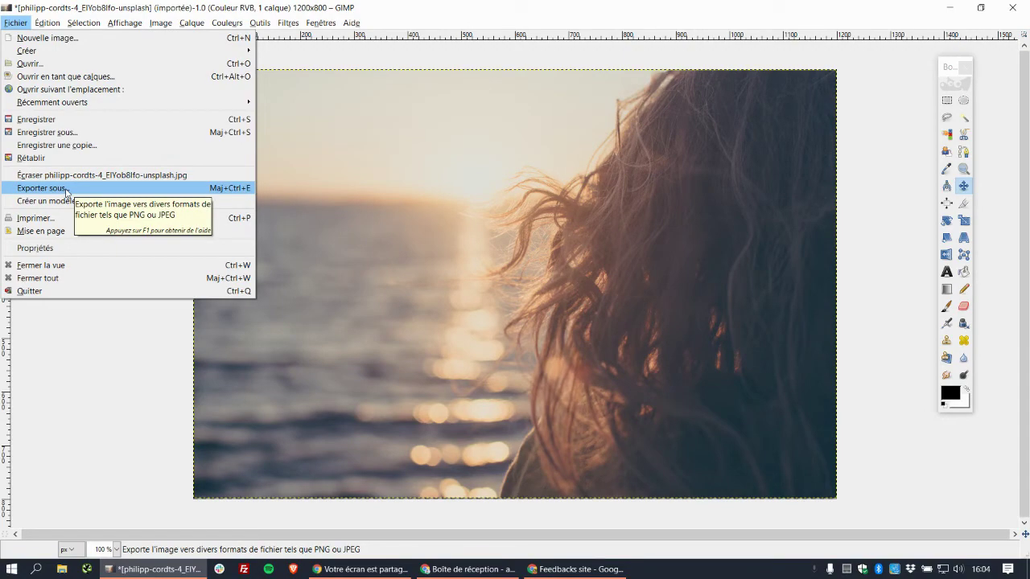
click(67, 192)
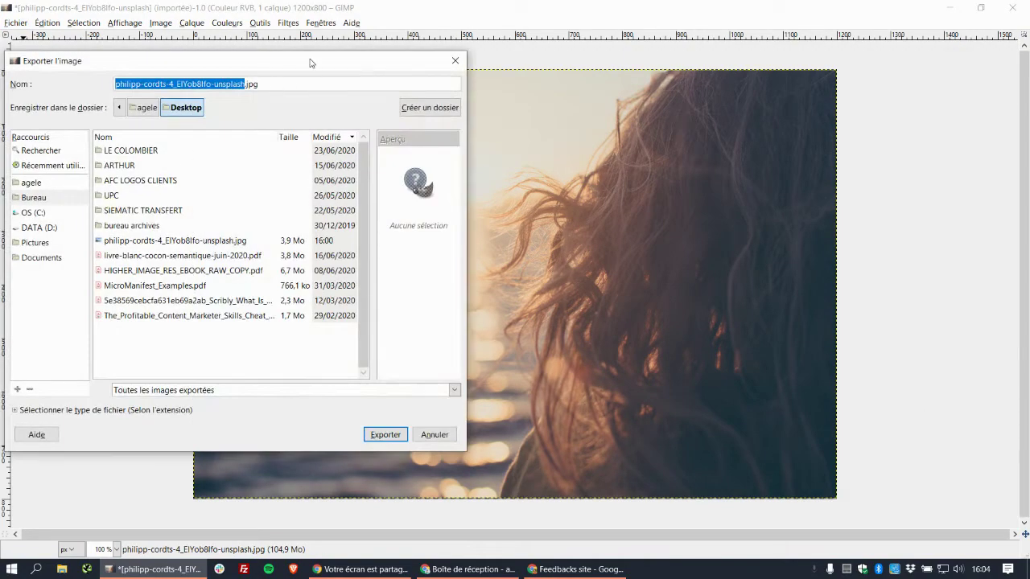
drag(310, 65, 548, 98)
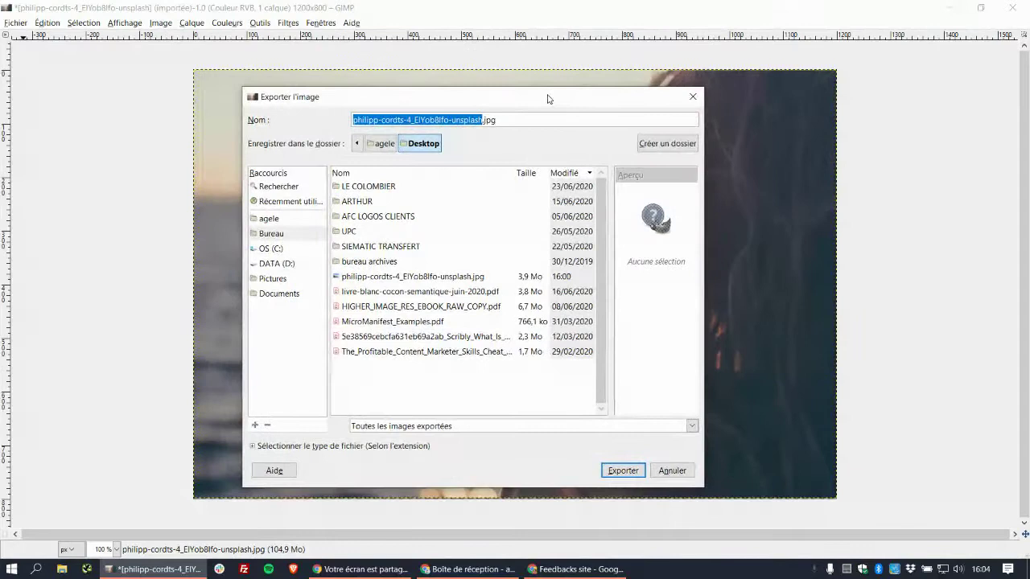
click(501, 117)
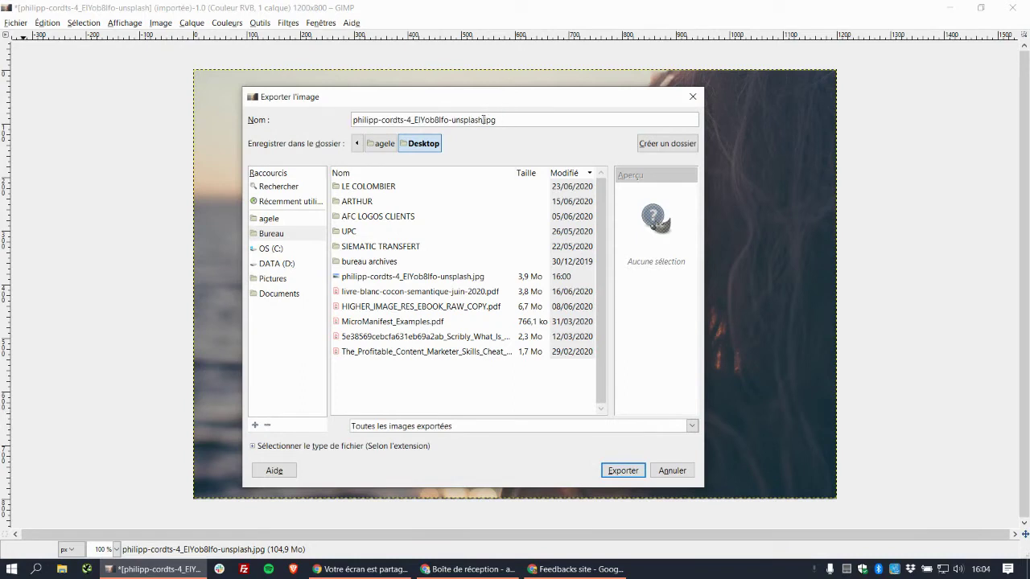
drag(481, 119, 349, 119)
text(photo-)
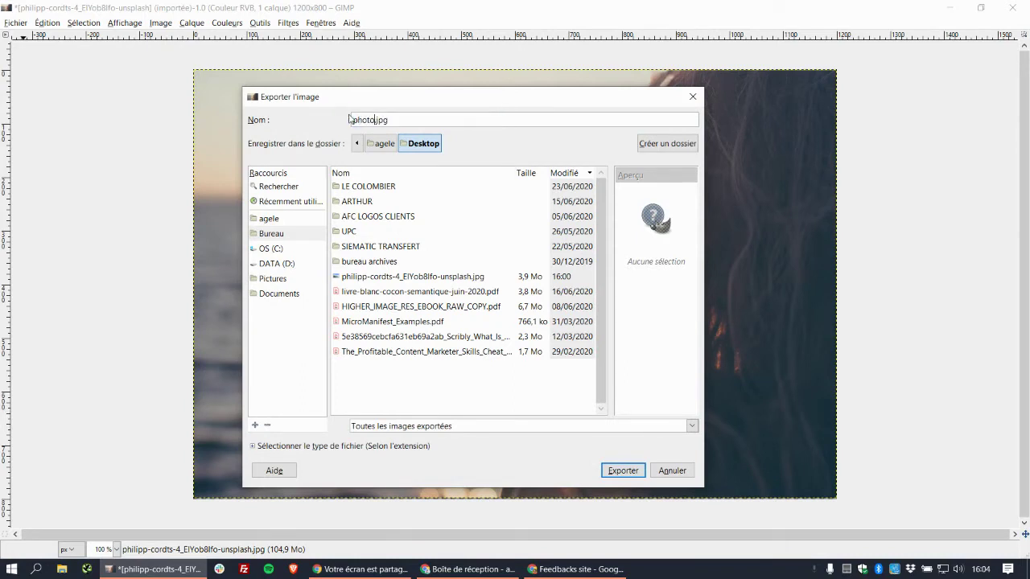
text(test)
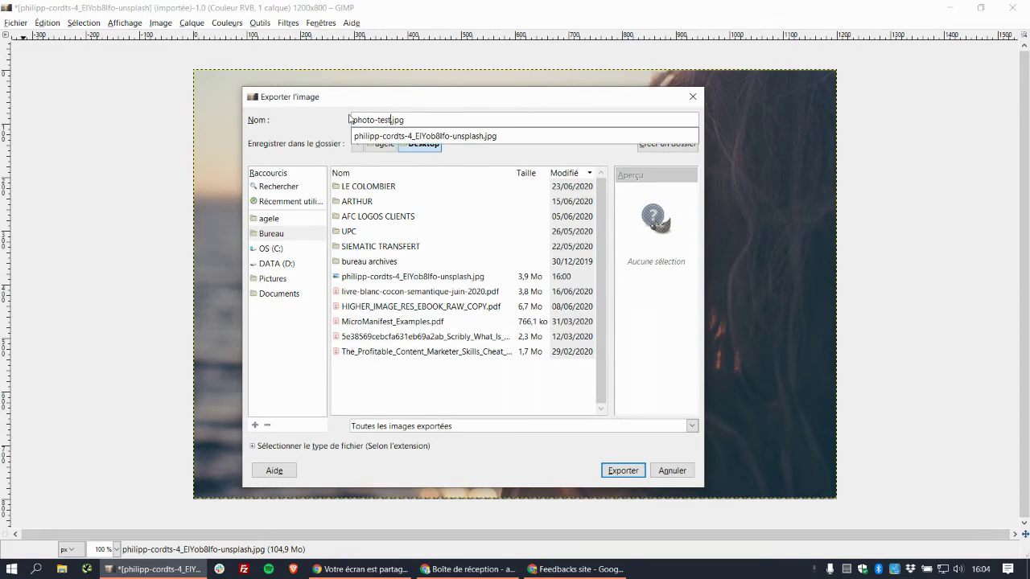
key(Escape)
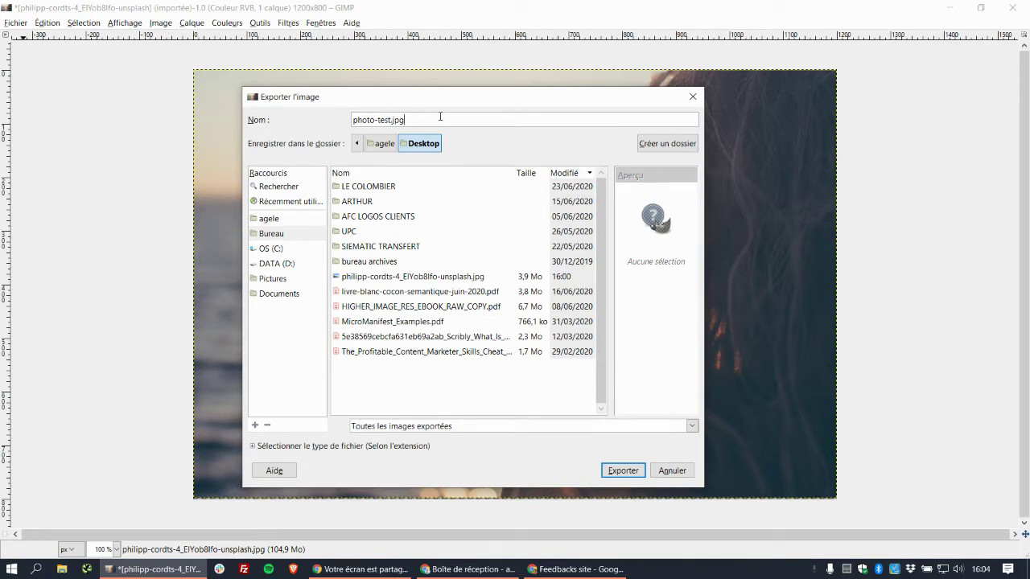
click(620, 473)
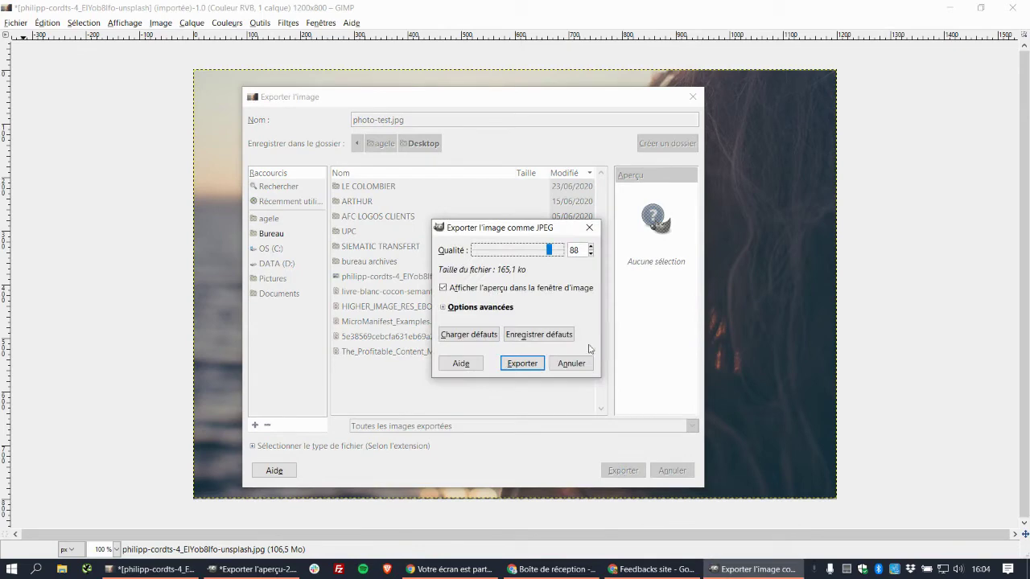
- Move the export dialogs off the photo, try JPEG qualities of 100 and 90, and toggle the image preview off and on
drag(543, 238, 875, 172)
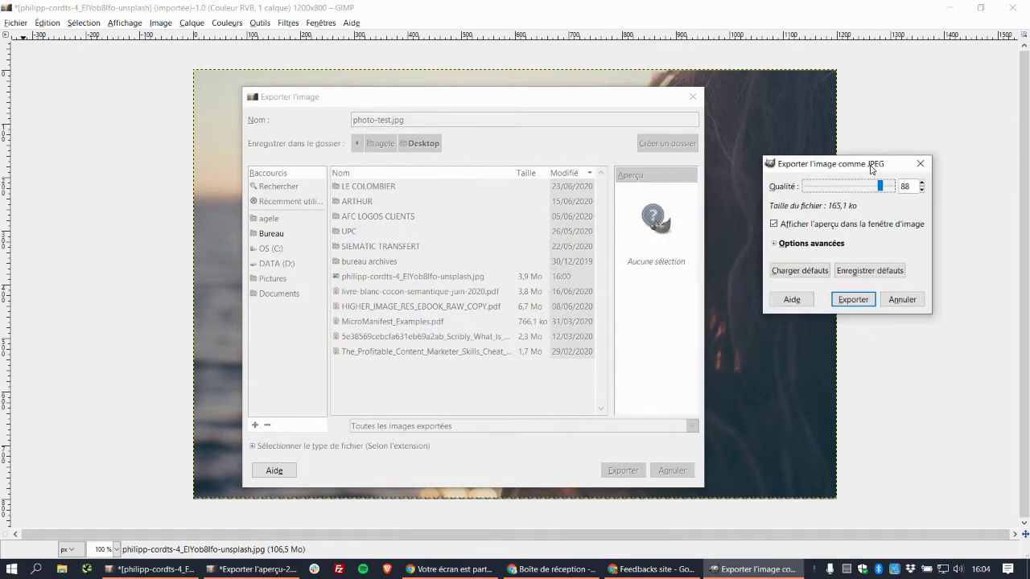
drag(560, 98, 288, 82)
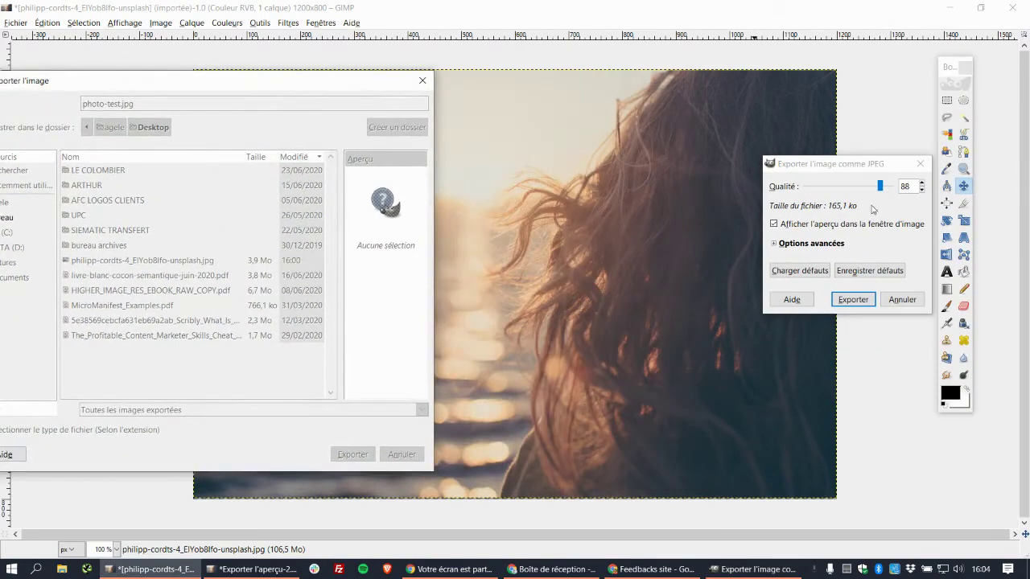
click(883, 187)
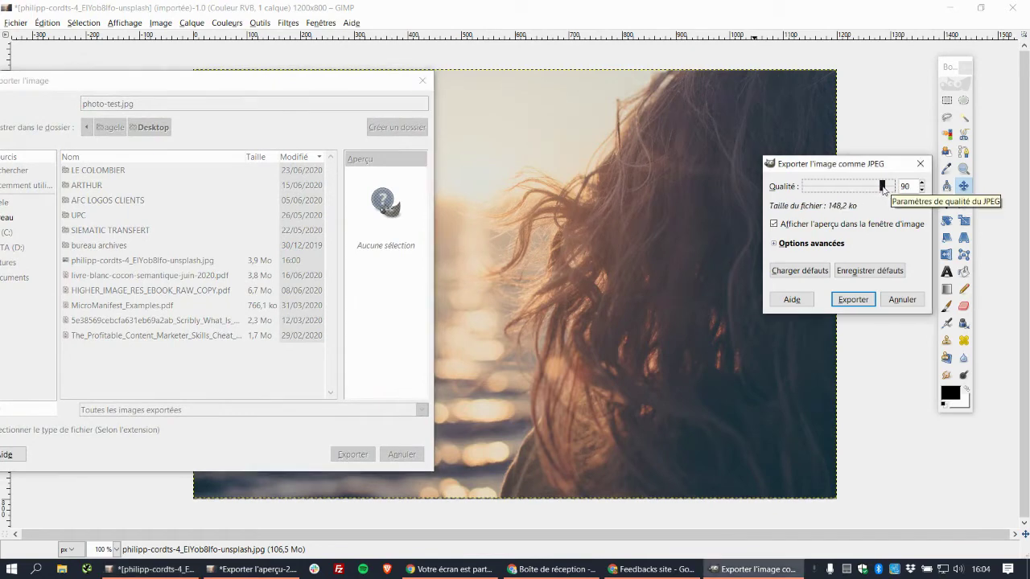
drag(883, 187, 910, 187)
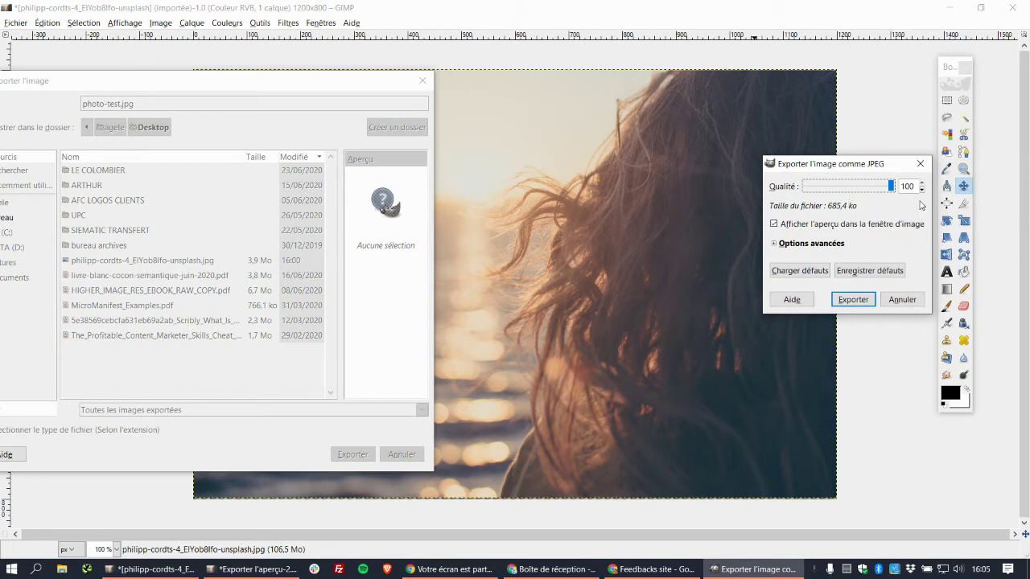
click(921, 190)
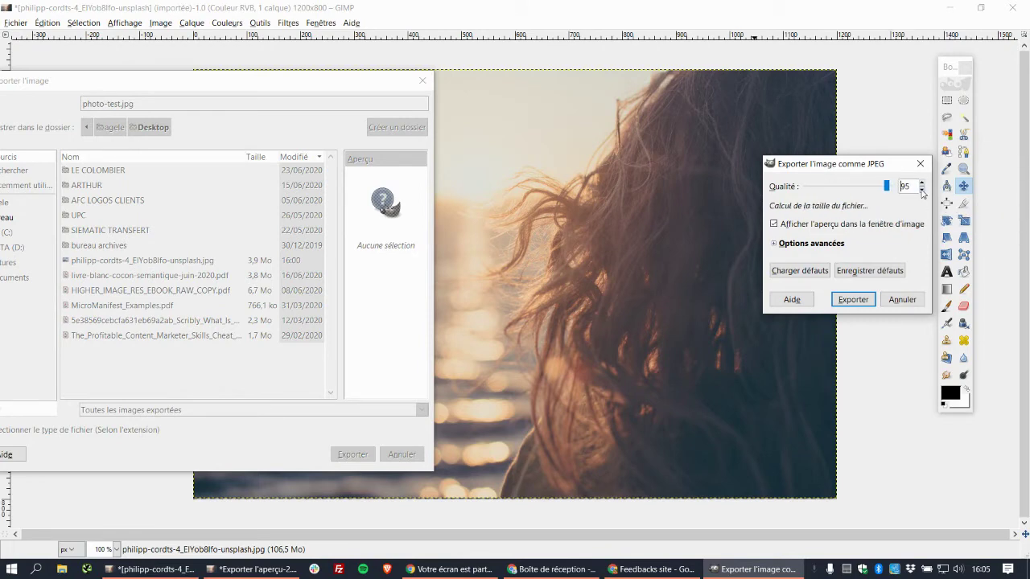
click(921, 189)
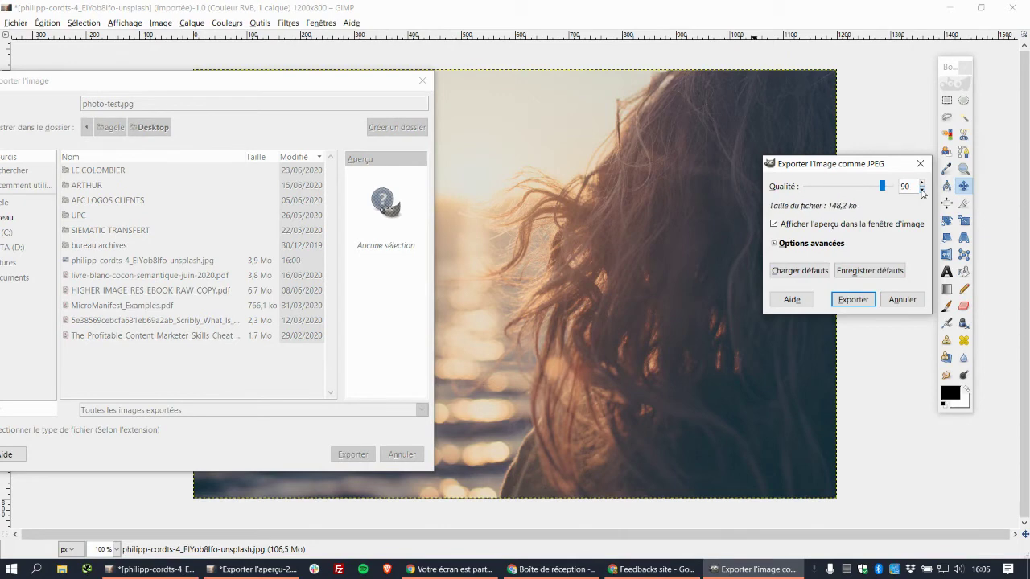
click(775, 225)
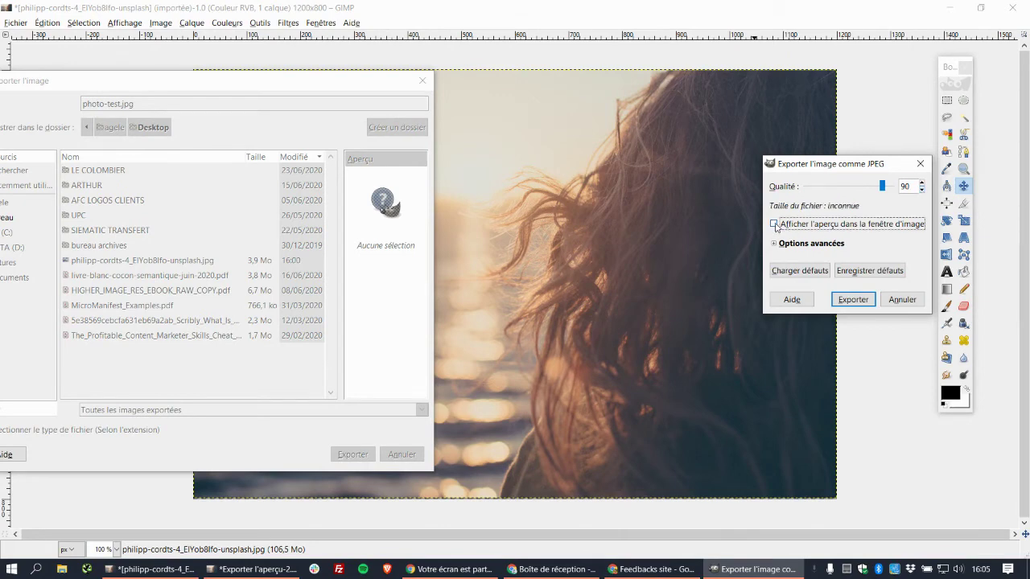
click(775, 224)
- Try JPEG qualities of 100 and 90 with the preview shown in the image window
click(888, 186)
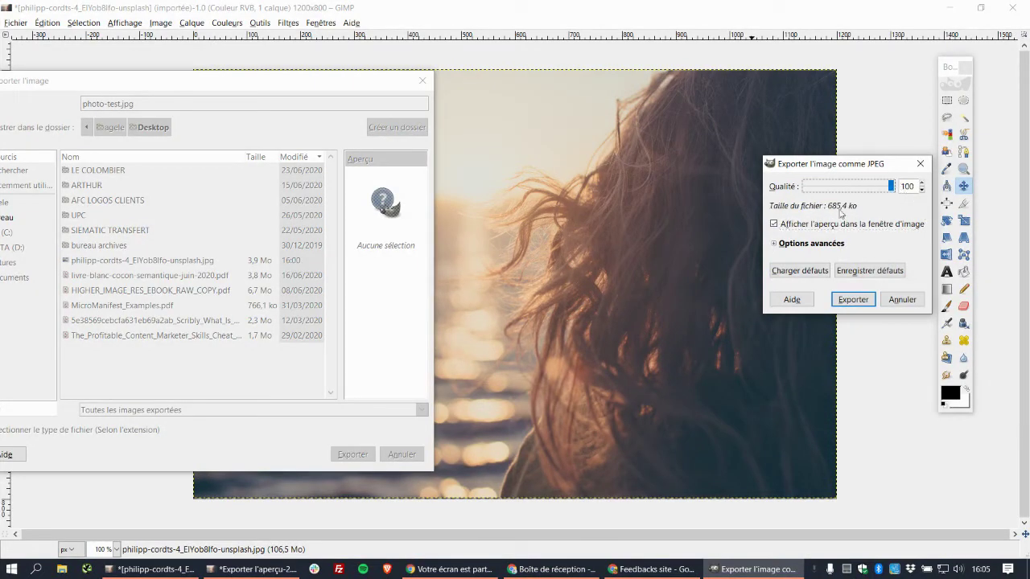
click(922, 190)
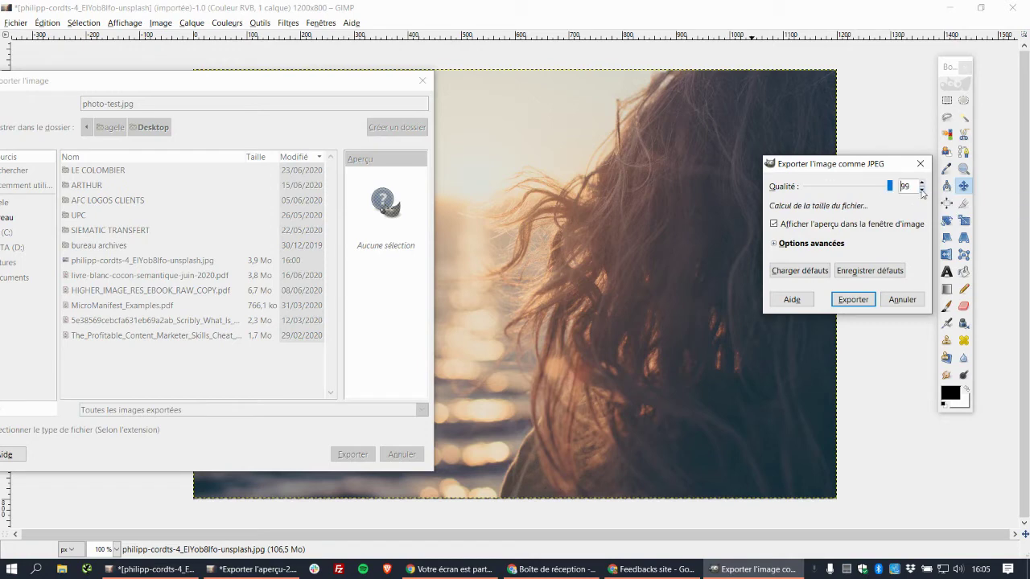
click(922, 190)
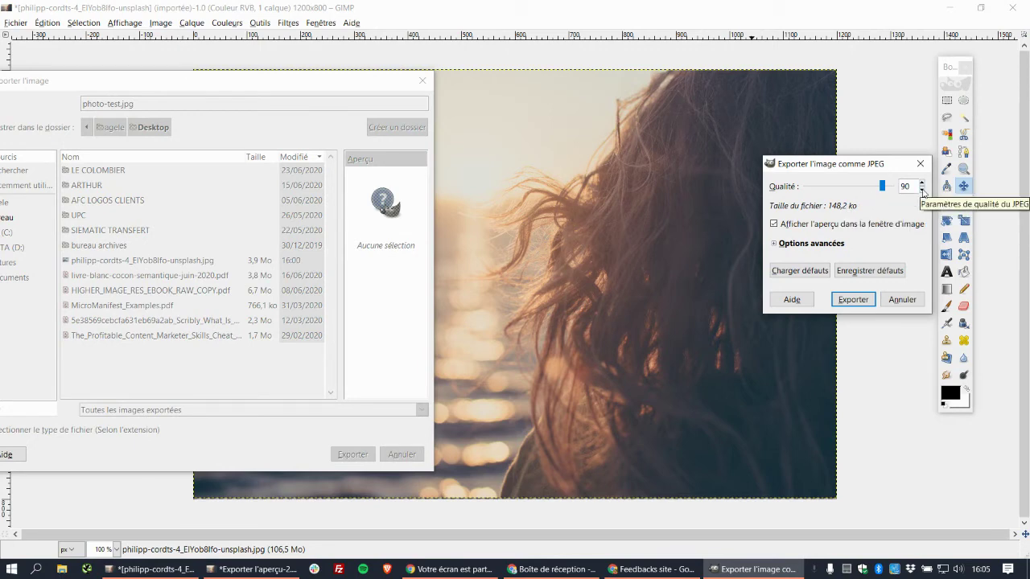
- Lower the JPEG quality to 80 and export the image
click(922, 189)
click(922, 190)
click(922, 189)
click(922, 190)
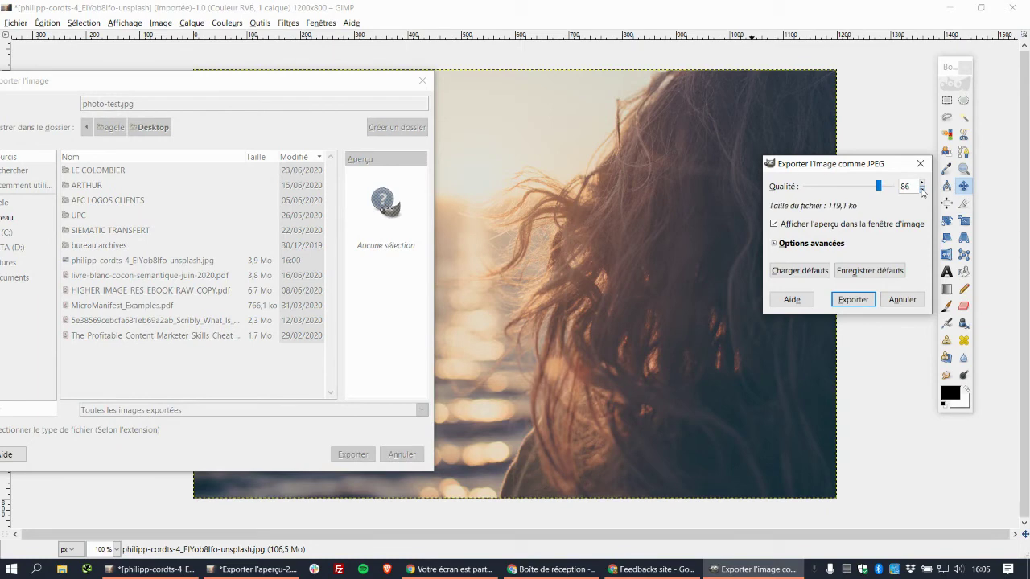
click(922, 190)
click(922, 190)
click(922, 190)
click(922, 190)
click(922, 190)
click(923, 190)
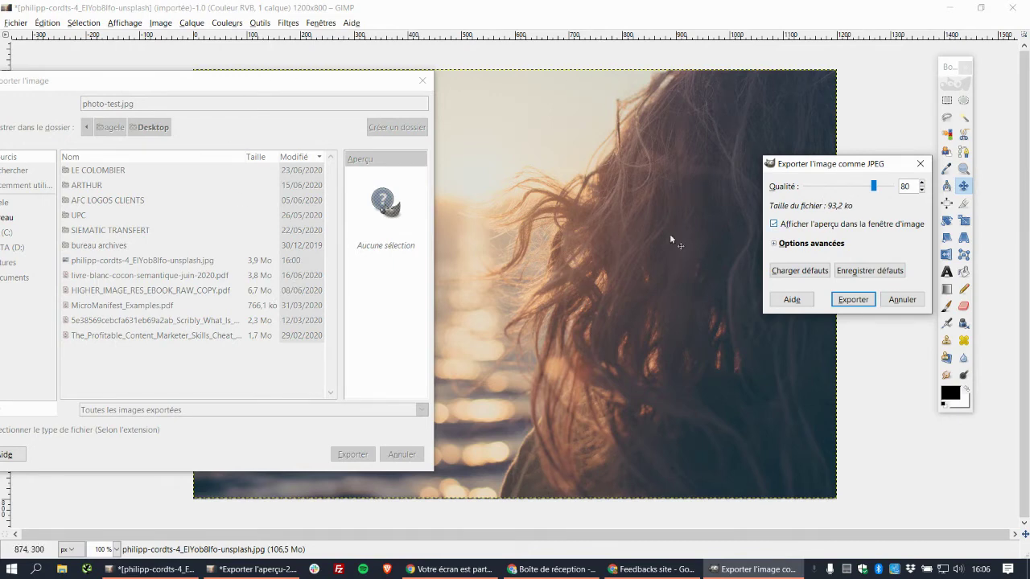
click(855, 300)
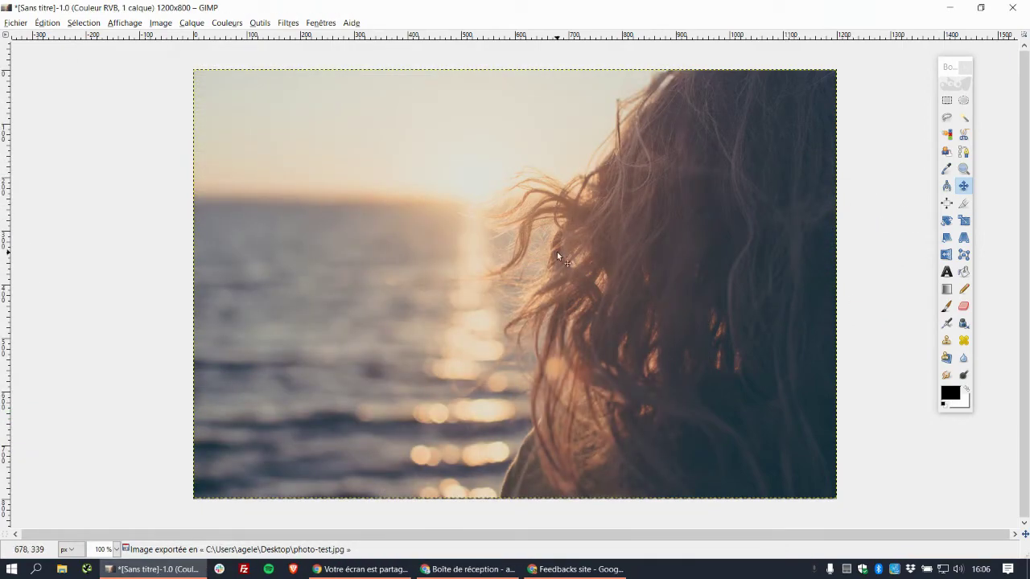
- Show the desktop, view the exported photo-test.jpg full size in Photos to check its quality, and close it
key(super+d)
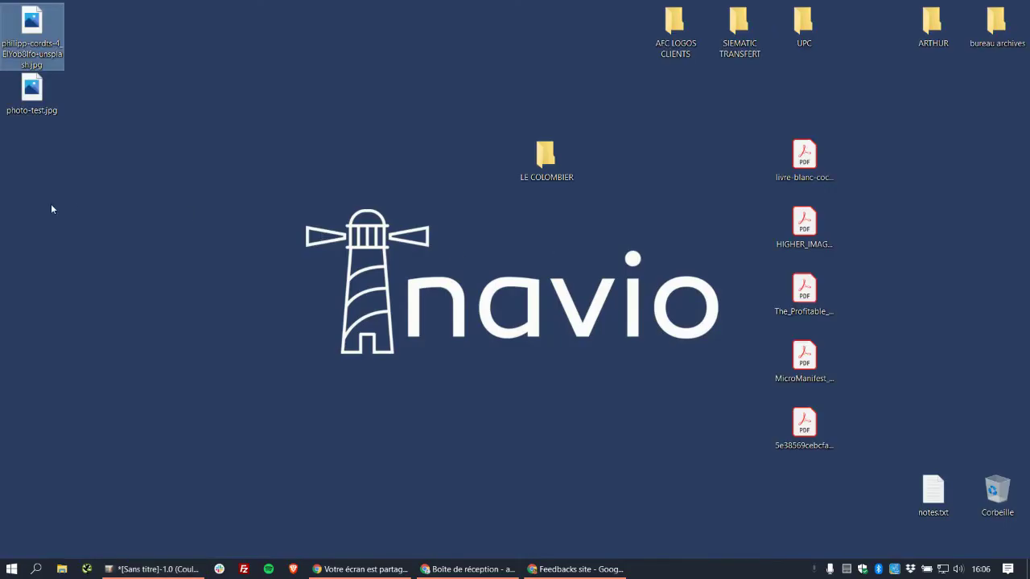
click(40, 97)
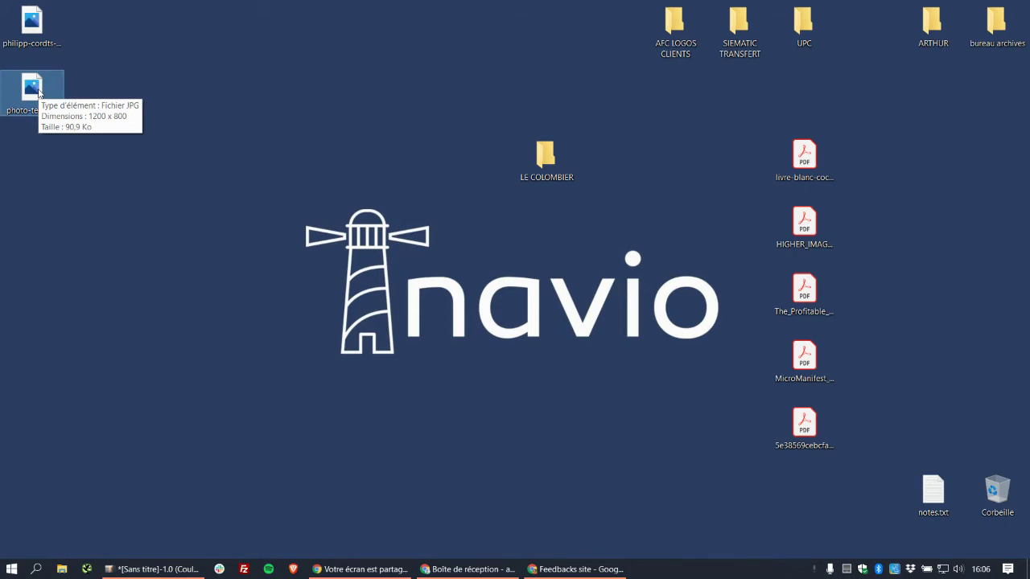
double_click(39, 92)
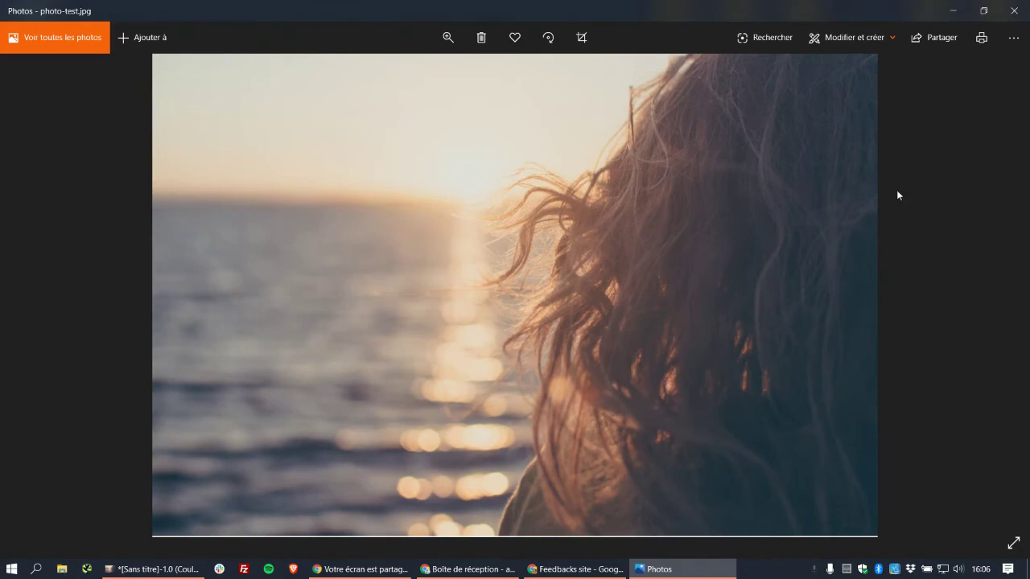
click(1016, 14)
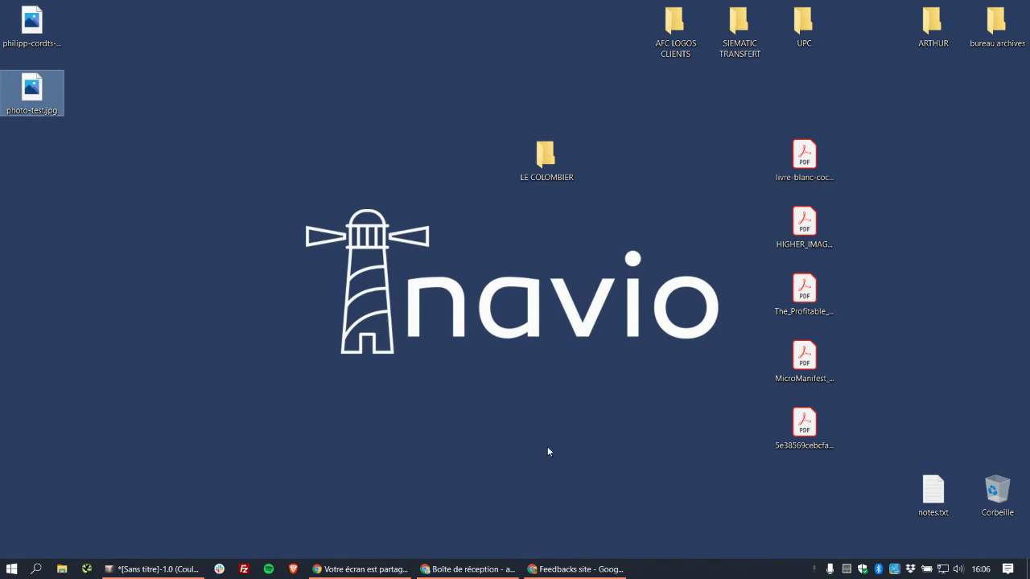
- Switch to the TinyJPG page in Chrome, compress photo-test.jpg from the Desktop and download the compressed file
mouse_move(570, 573)
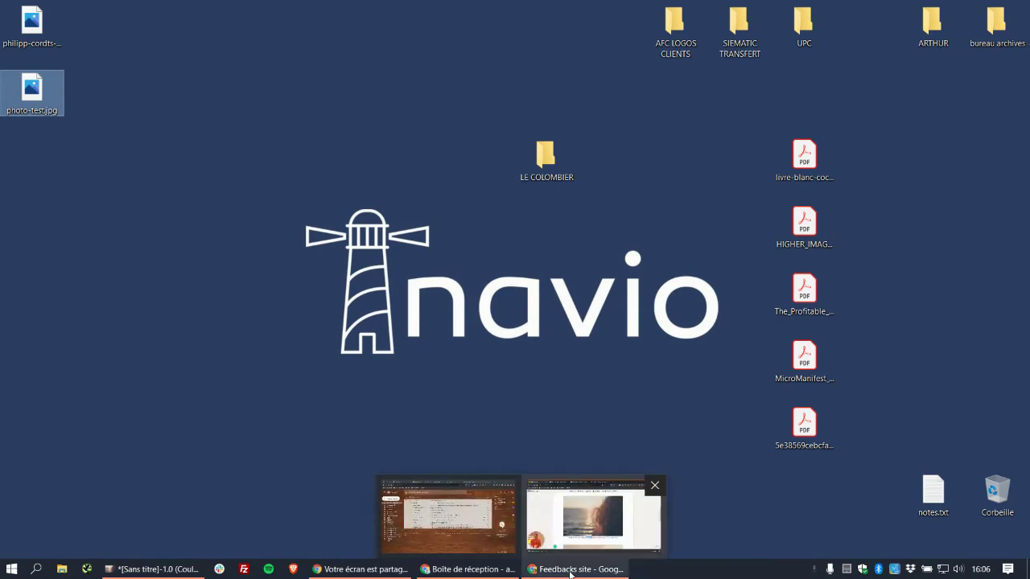
click(593, 515)
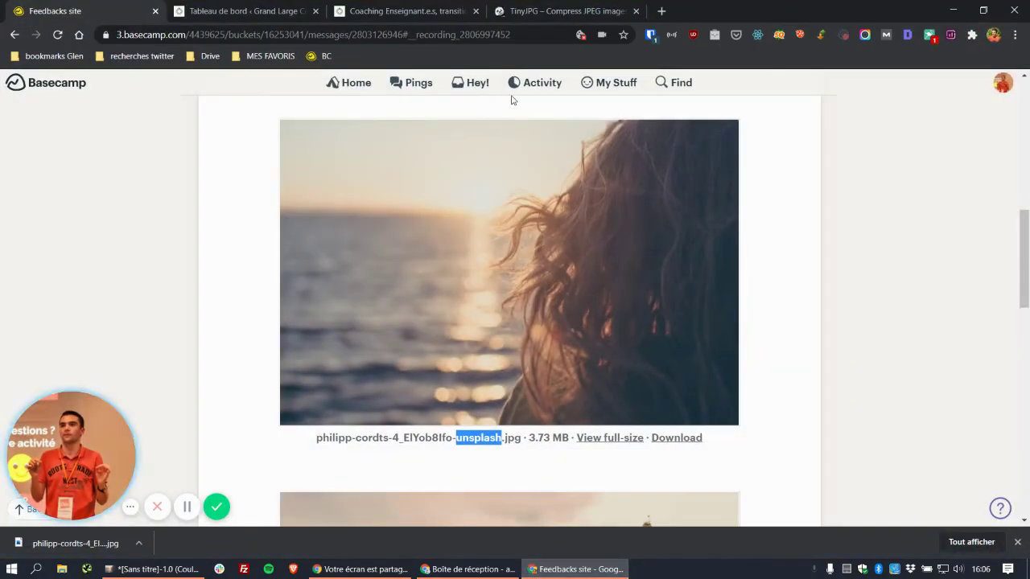
click(571, 6)
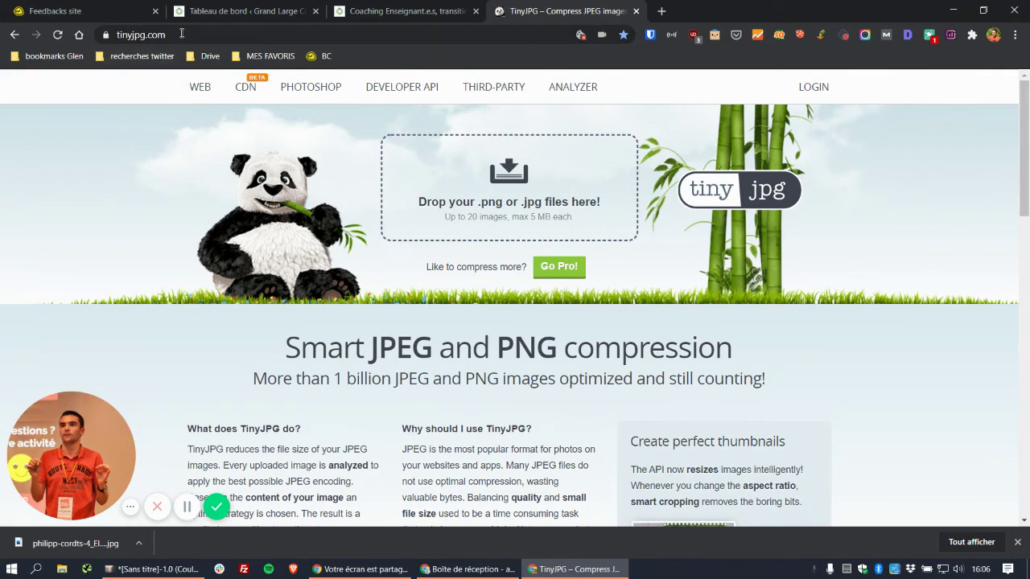
click(517, 182)
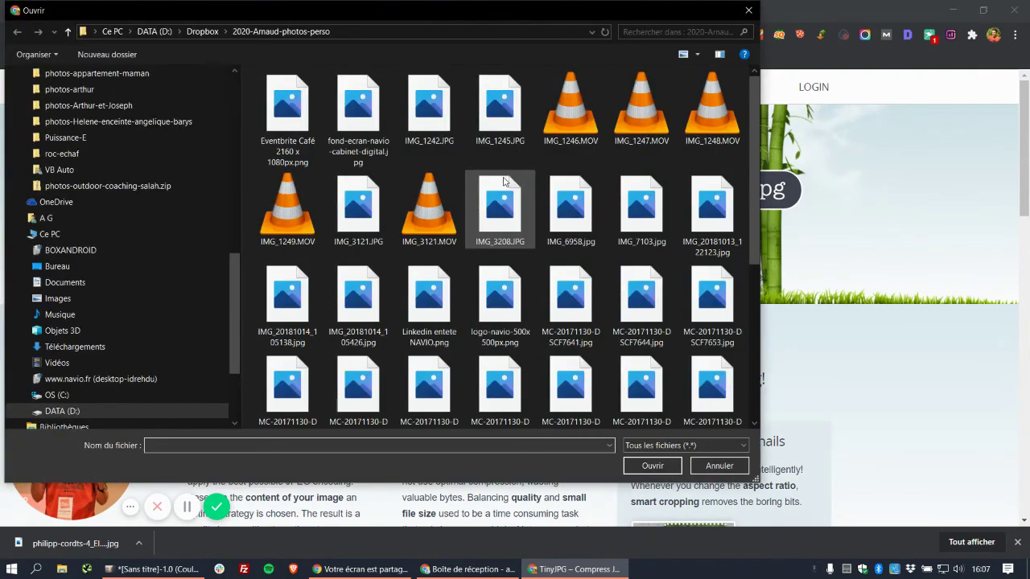
scroll(118, 121, up, 10)
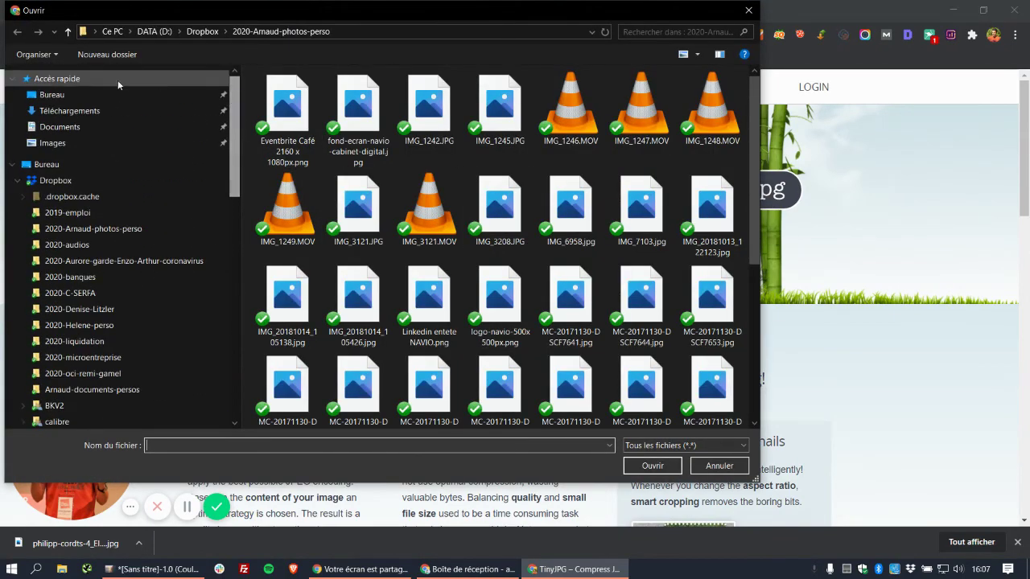
click(52, 95)
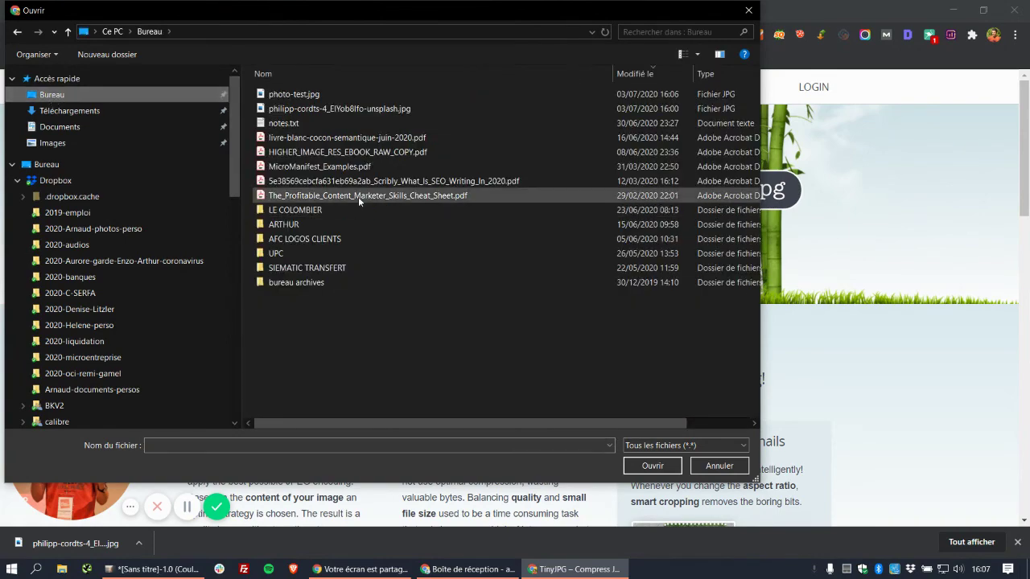
click(286, 95)
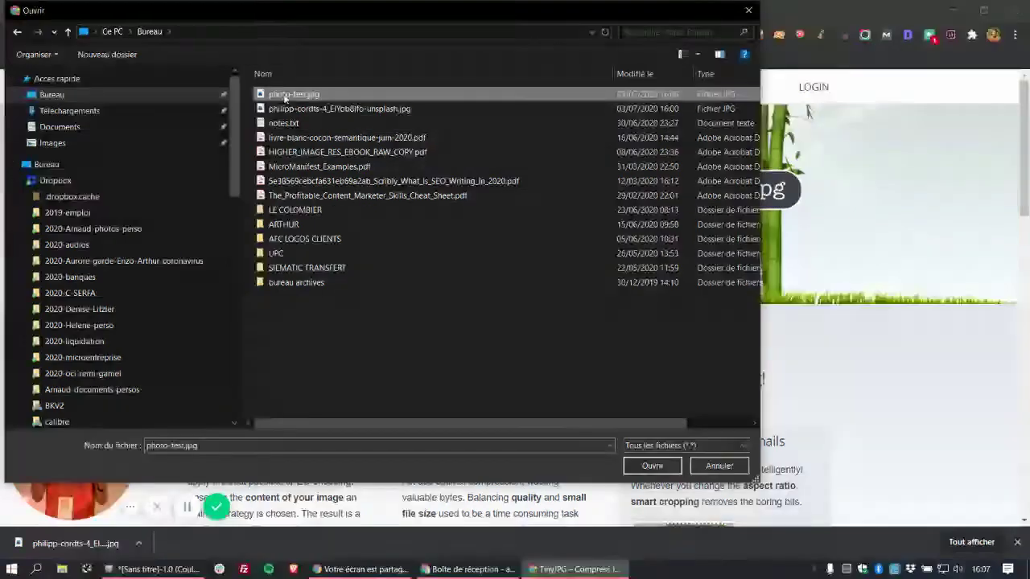
double_click(286, 95)
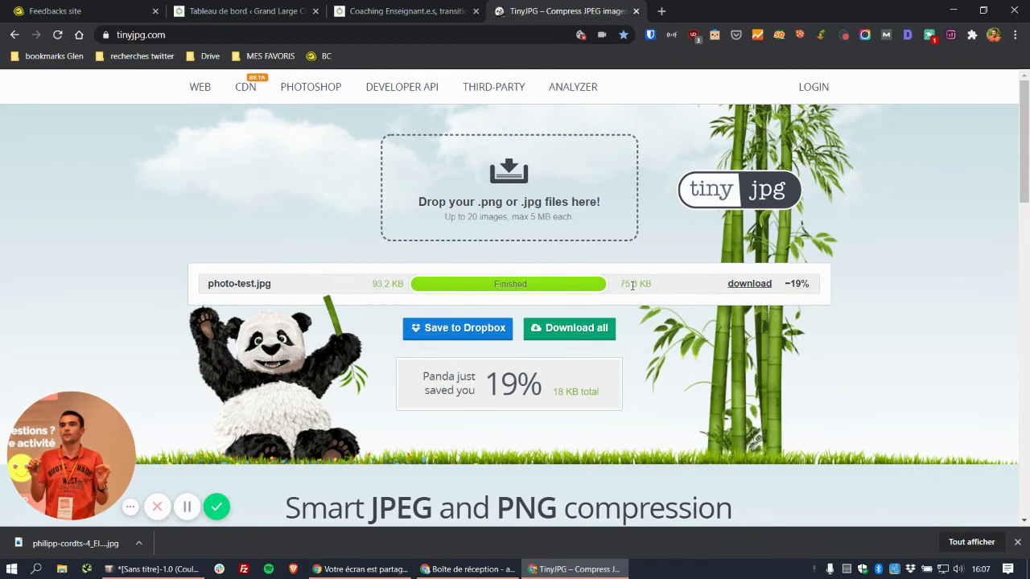
click(748, 285)
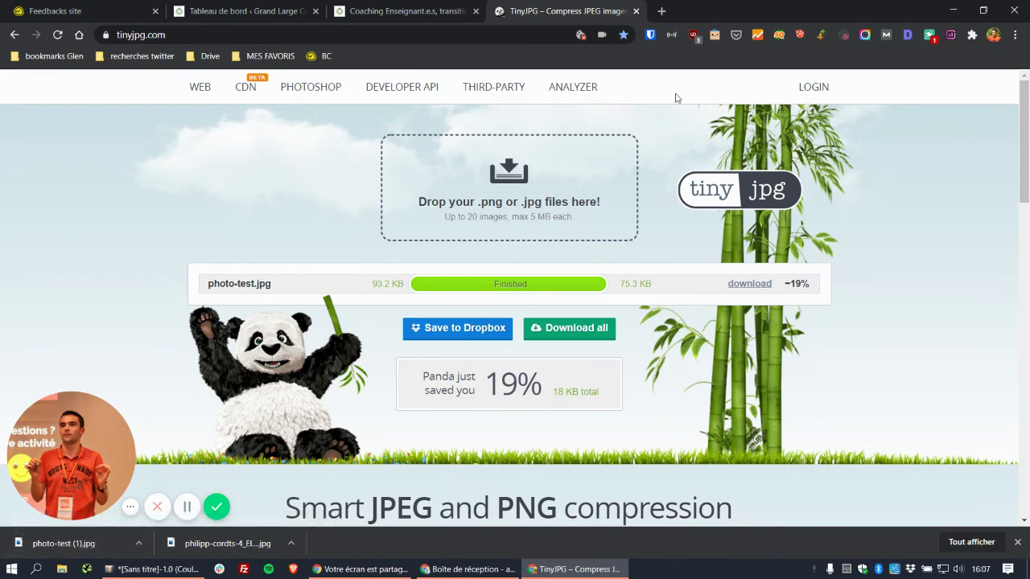
- View the compressed photo-test (1).jpg from the desktop in Photos, close it and return to the TinyJPG page in Chrome
key(super+d)
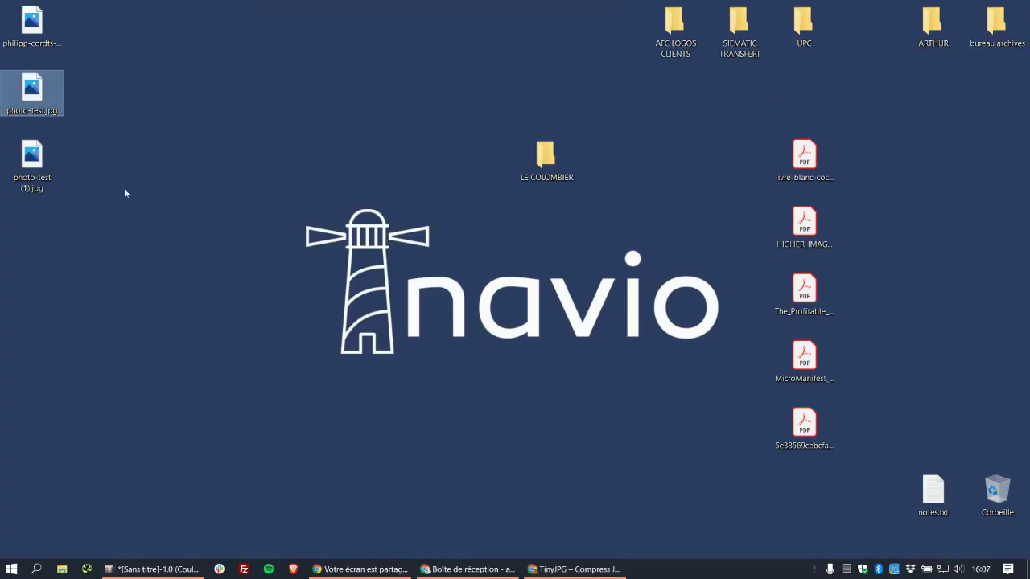
click(40, 161)
double_click(39, 161)
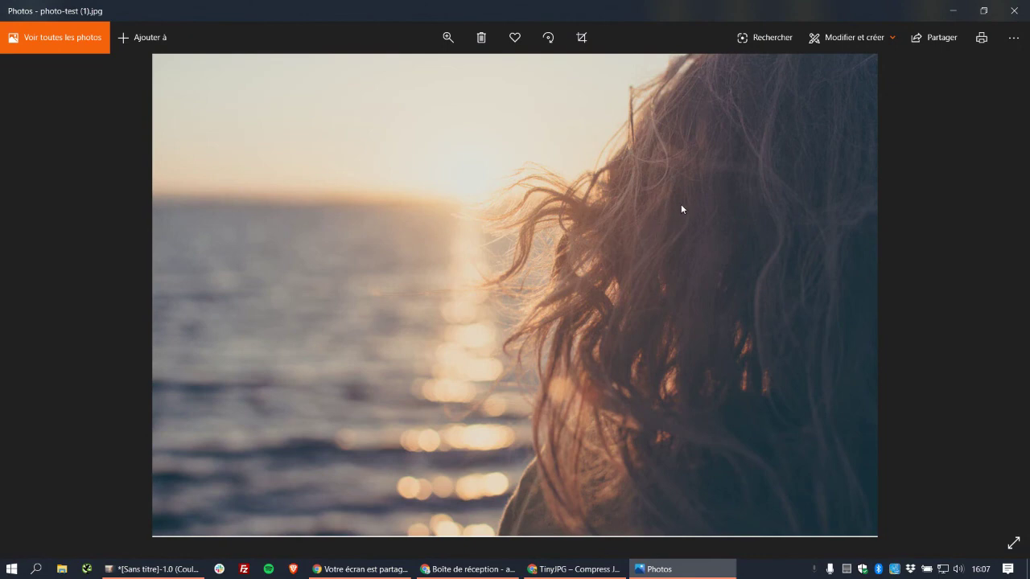
click(1014, 11)
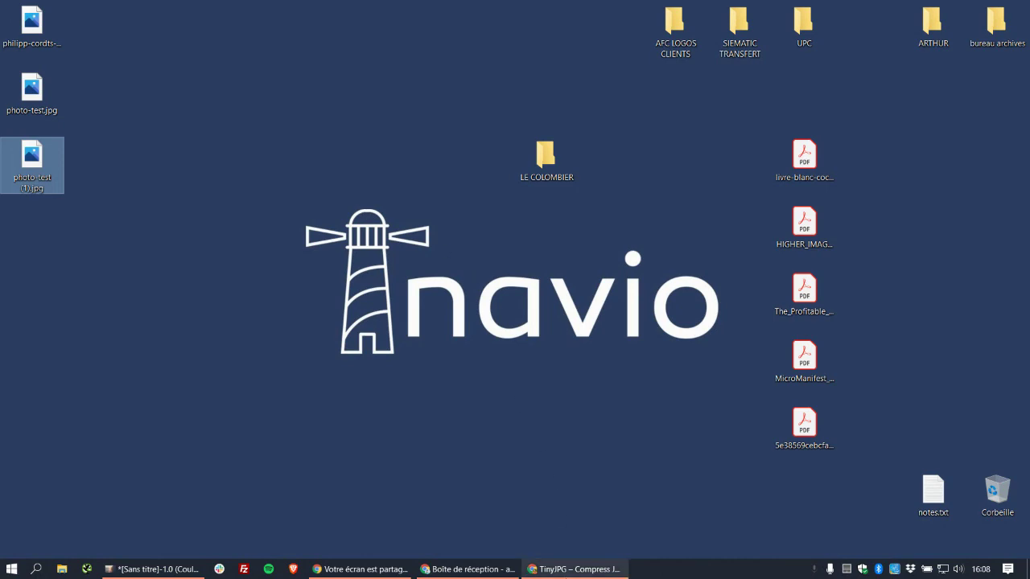
click(573, 569)
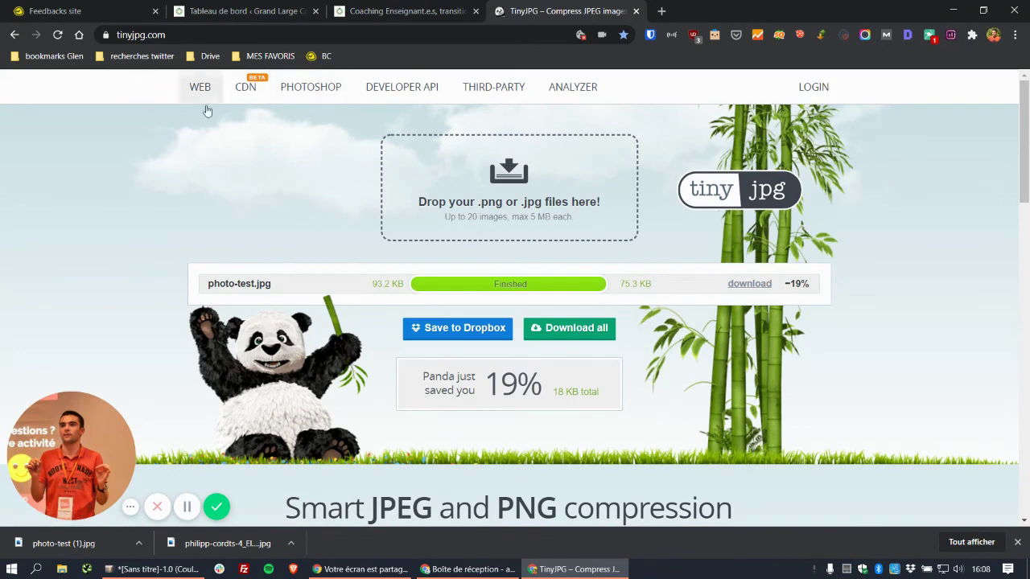